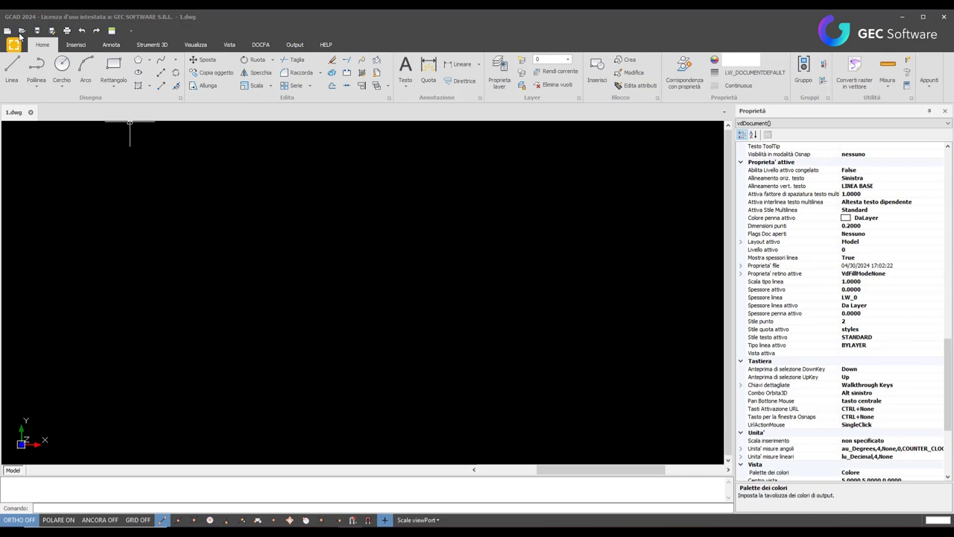
Step: Start opening a drawing and list the file types available in the Open dialog
{"action": "left_click", "coordinate": [21, 31]}
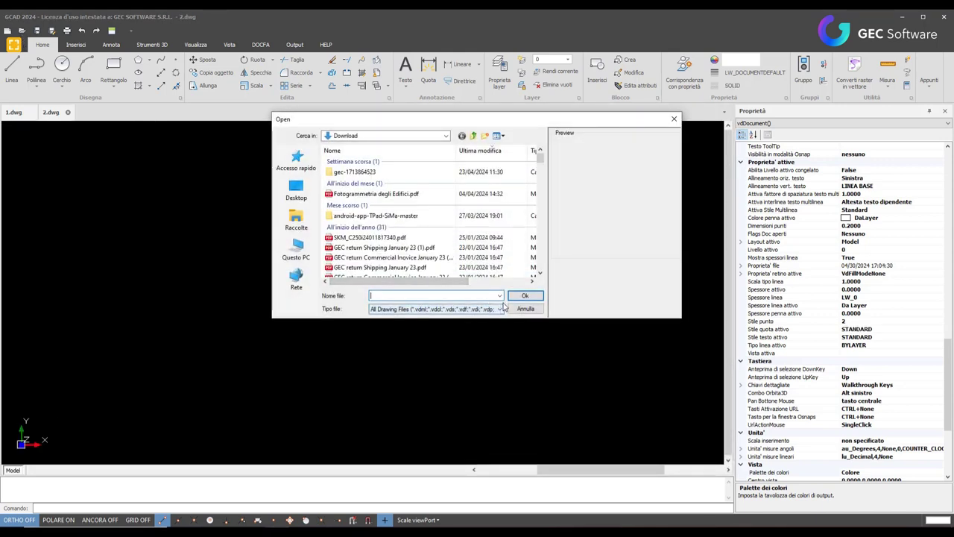
{"action": "left_click", "coordinate": [499, 308]}
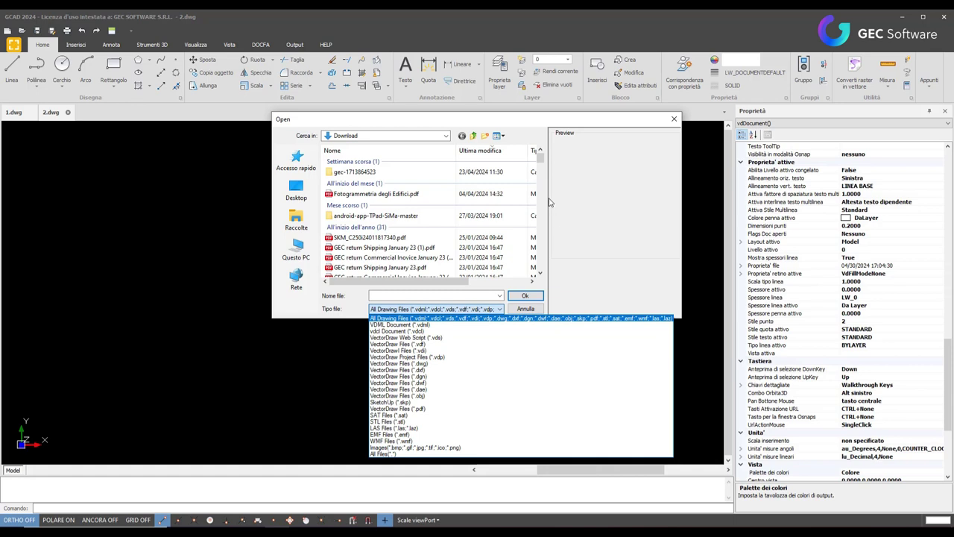
Step: Filter to .dwg files and open 03_SCIA-SANATORIA - VIA BUDRIE-TAVOLA INTERVENTI, declining the missing resources
{"action": "left_click", "coordinate": [421, 364]}
{"action": "scroll", "coordinate": [375, 233], "scroll_direction": "down", "scroll_amount": 5}
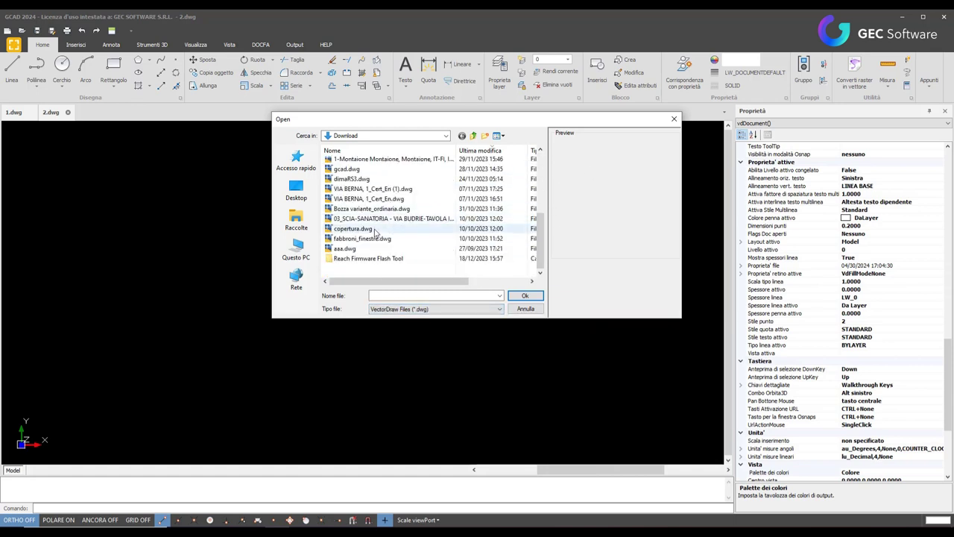
{"action": "left_click", "coordinate": [374, 219]}
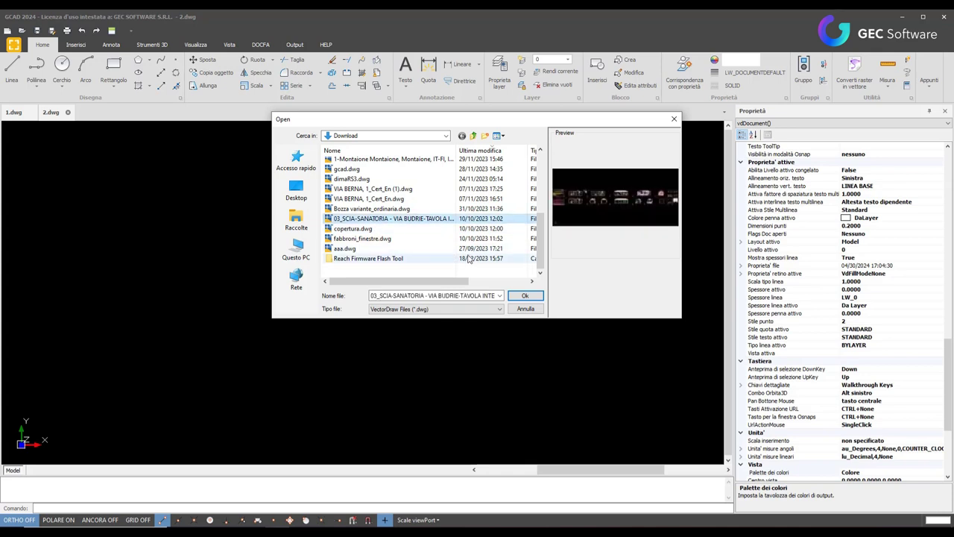
{"action": "left_click", "coordinate": [525, 296]}
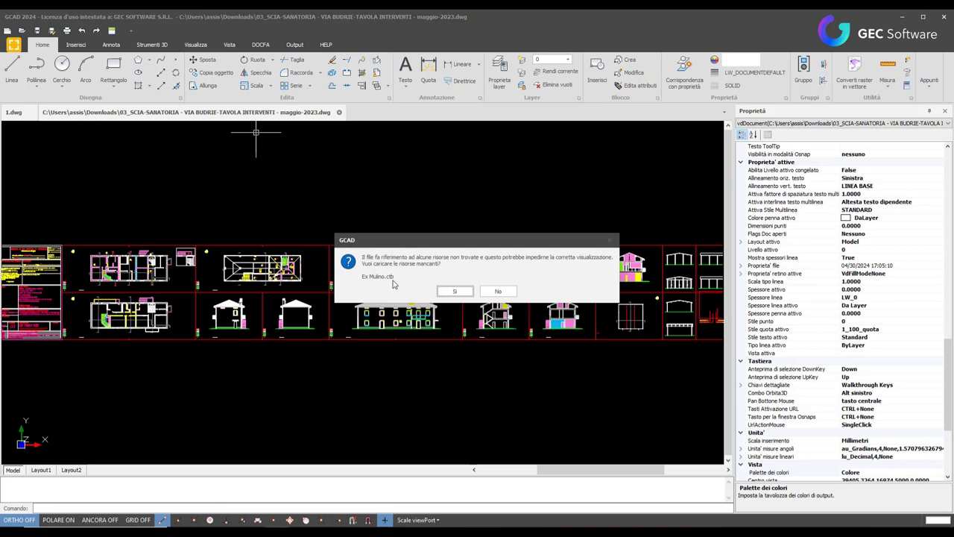
{"action": "left_click", "coordinate": [497, 291]}
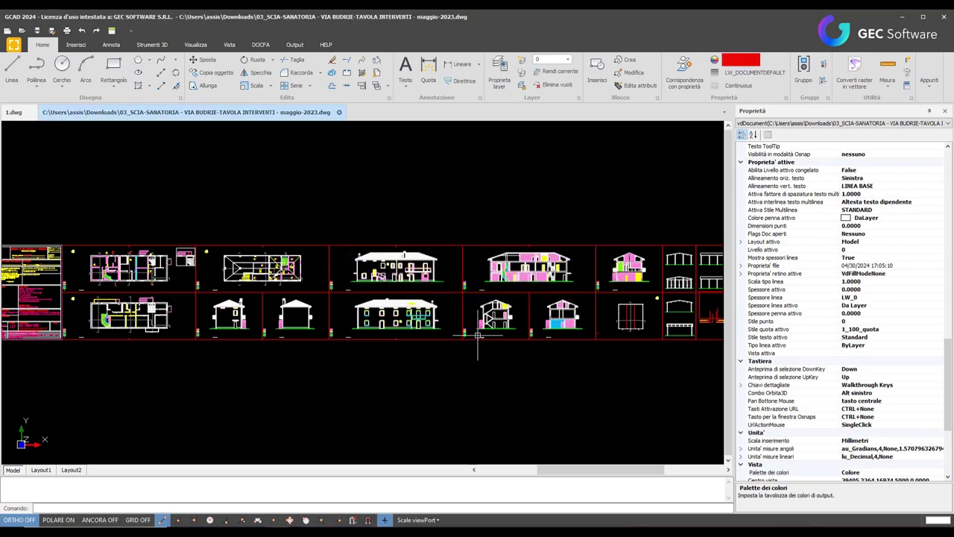
{"action": "left_click", "coordinate": [13, 44]}
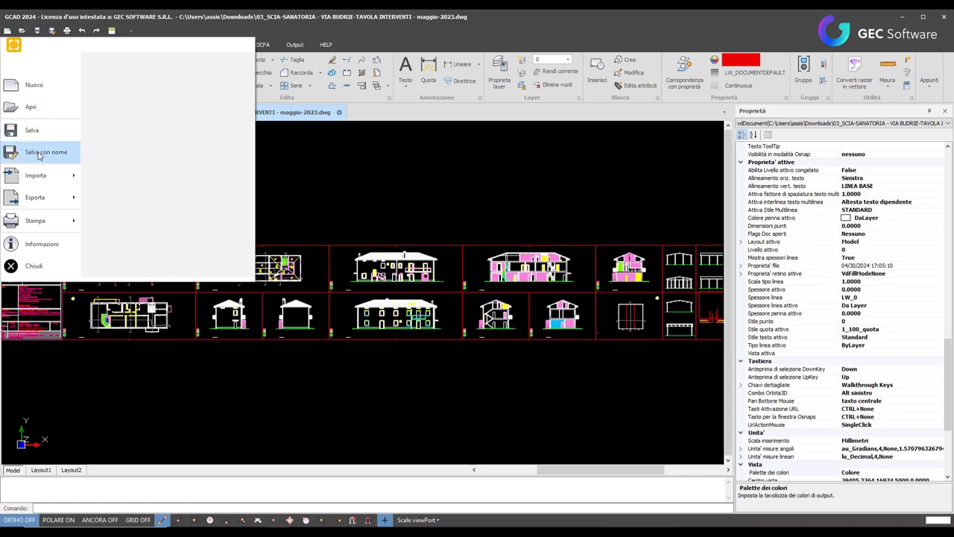
{"action": "left_click", "coordinate": [41, 152]}
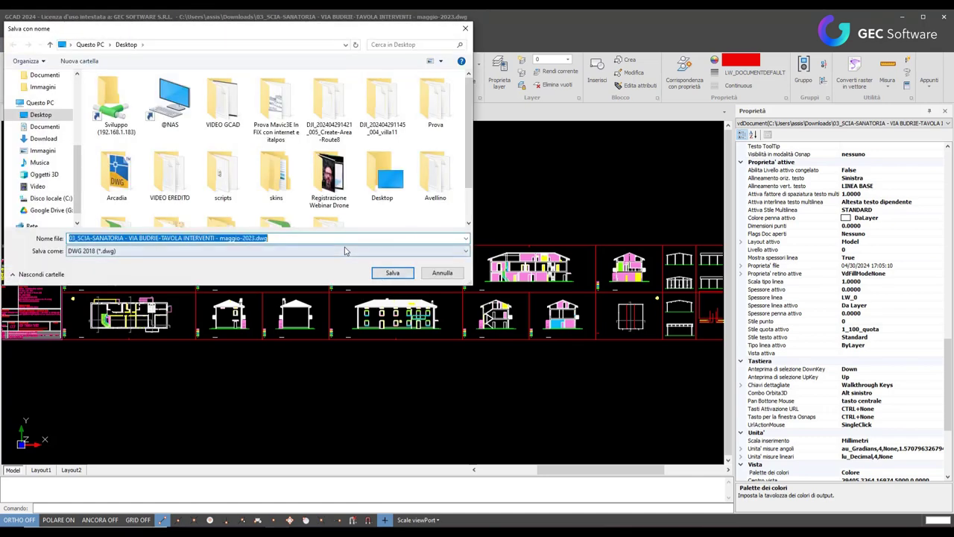
{"action": "left_click", "coordinate": [342, 250]}
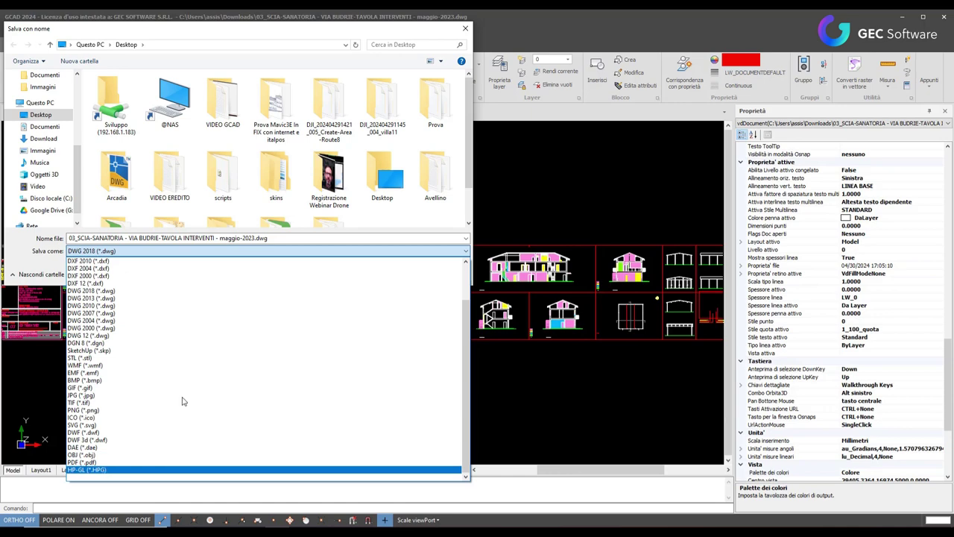
{"action": "left_click", "coordinate": [467, 35]}
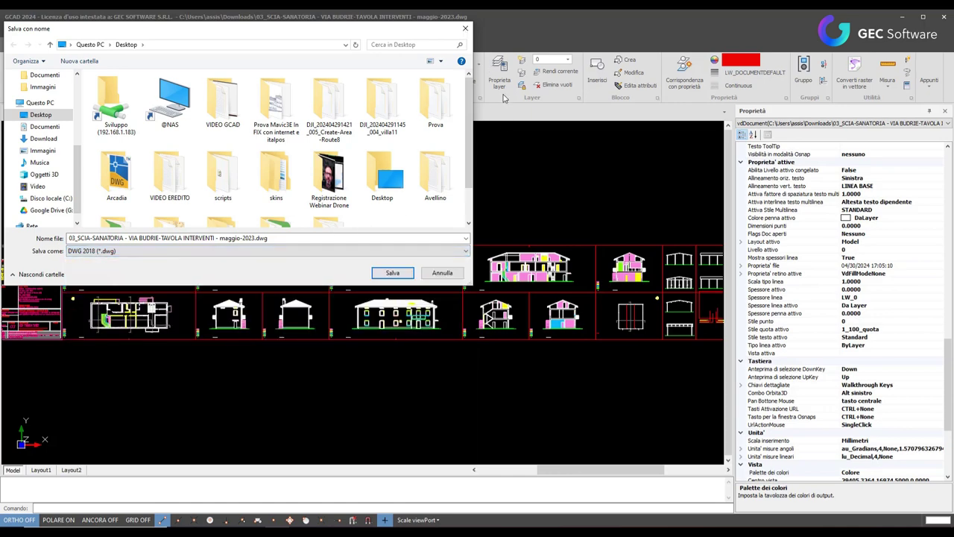
{"action": "left_click", "coordinate": [464, 29]}
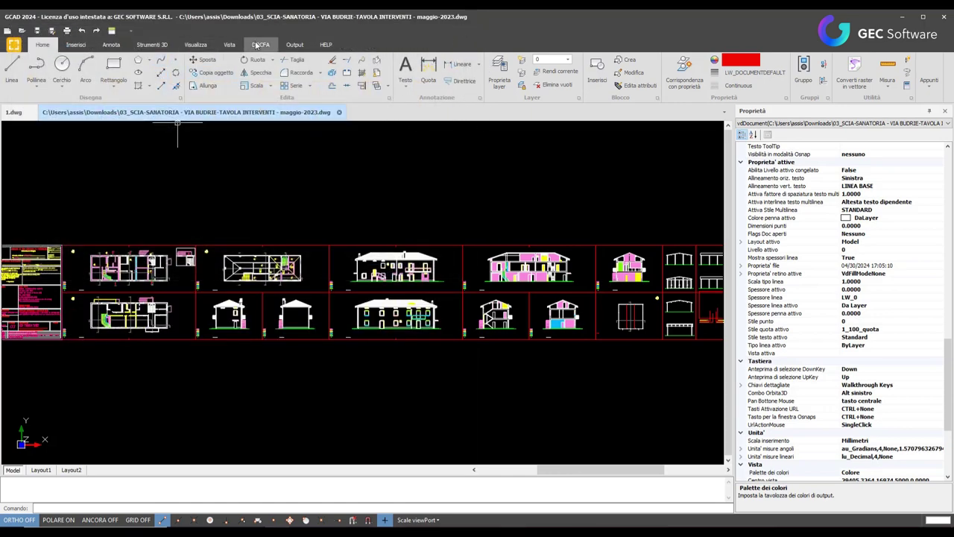
Step: Open the autosave options from HELP and keep the 10-minute interval and DWG2013 format
{"action": "left_click", "coordinate": [231, 46]}
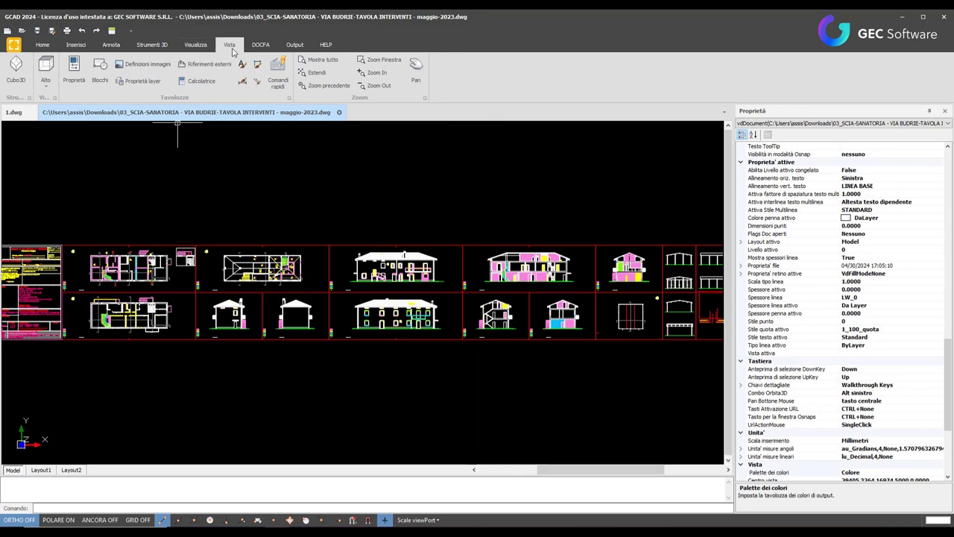
{"action": "left_click", "coordinate": [322, 47]}
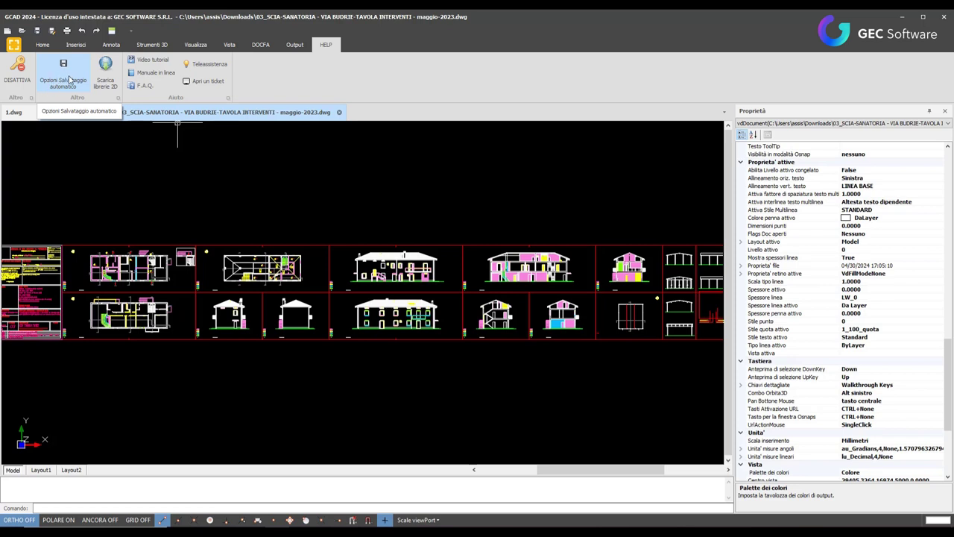
{"action": "left_click", "coordinate": [67, 81]}
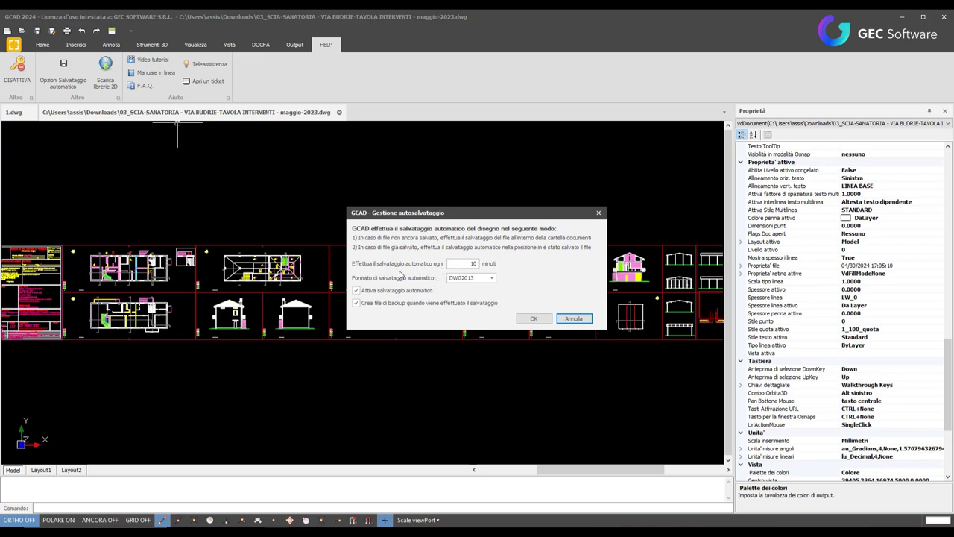
{"action": "double_click", "coordinate": [465, 264]}
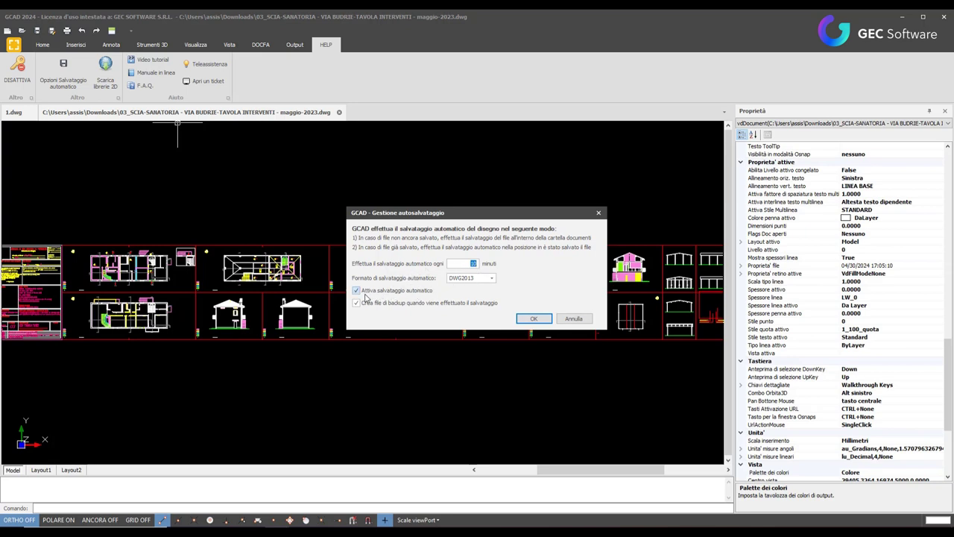
{"action": "left_click", "coordinate": [484, 279]}
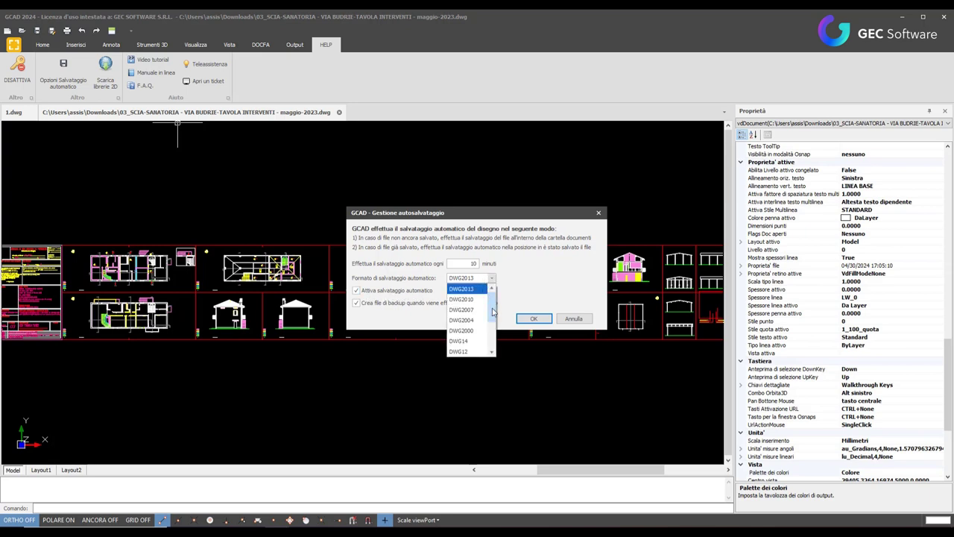
{"action": "scroll", "coordinate": [492, 311], "scroll_direction": "down", "scroll_amount": 3}
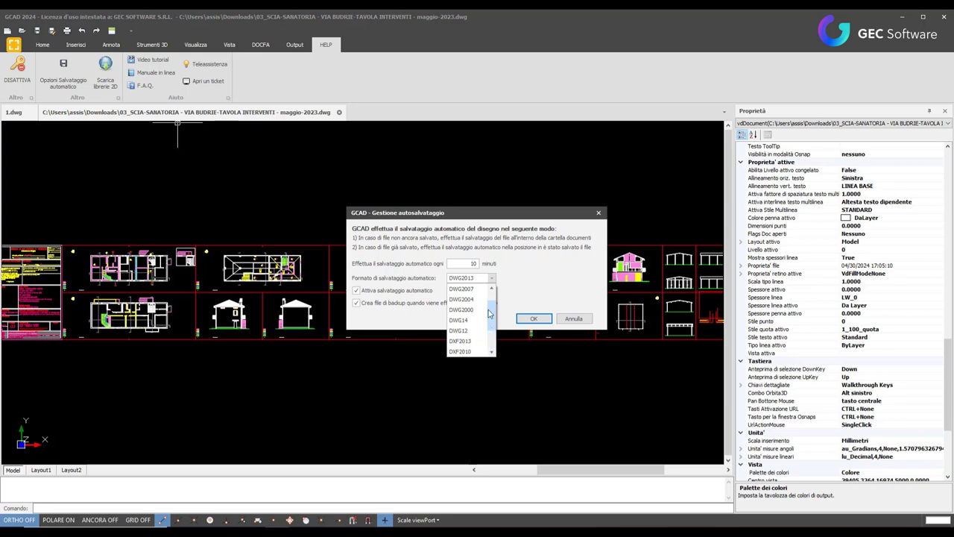
{"action": "scroll", "coordinate": [492, 311], "scroll_direction": "up", "scroll_amount": 3}
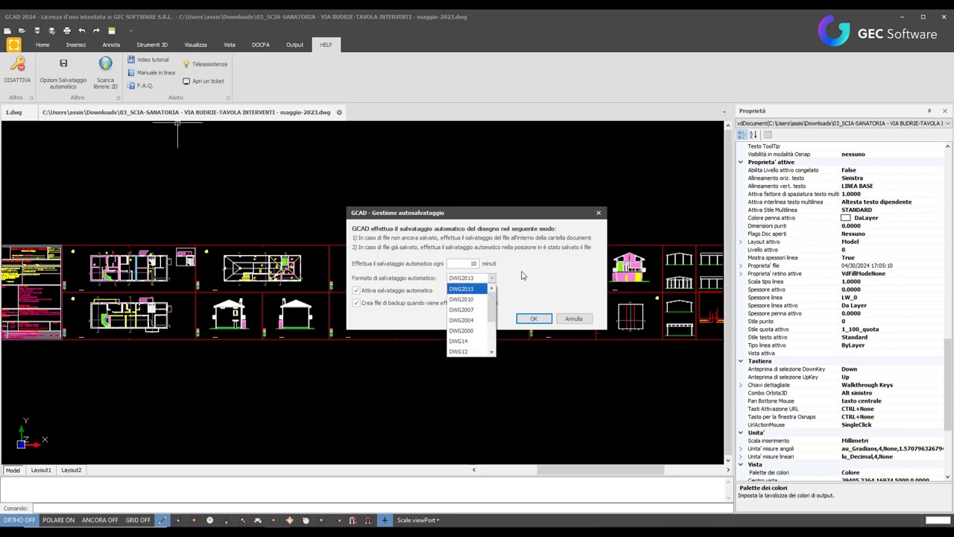
{"action": "left_click", "coordinate": [464, 288]}
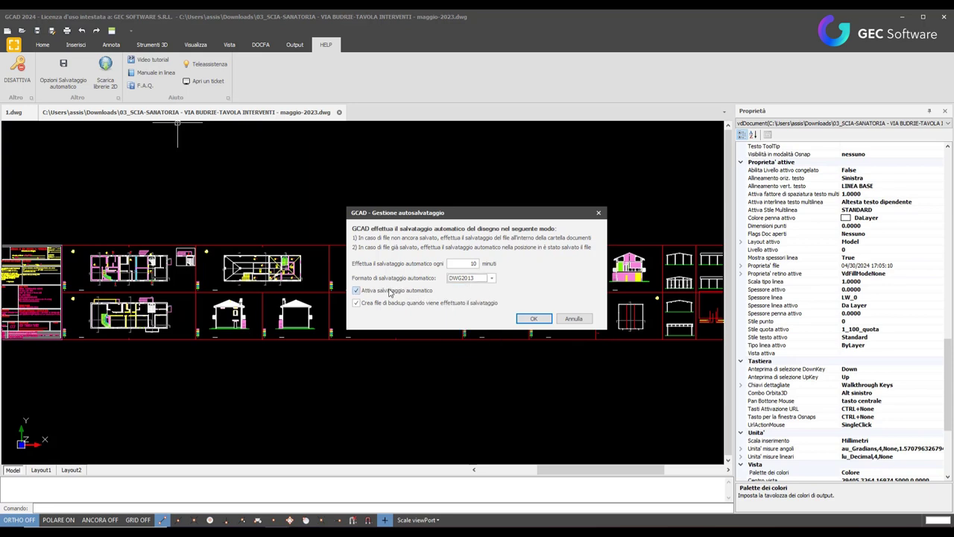
{"action": "left_click", "coordinate": [178, 123]}
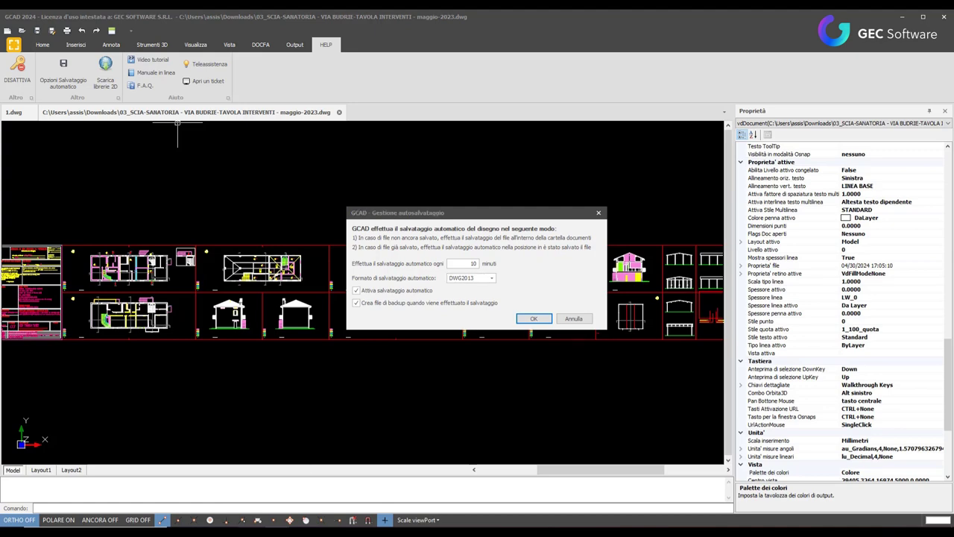
Step: Open Documenti\GCAD BACKUP in File Explorer to show its three .dwg.bak backup files
{"action": "key", "text": "super+e"}
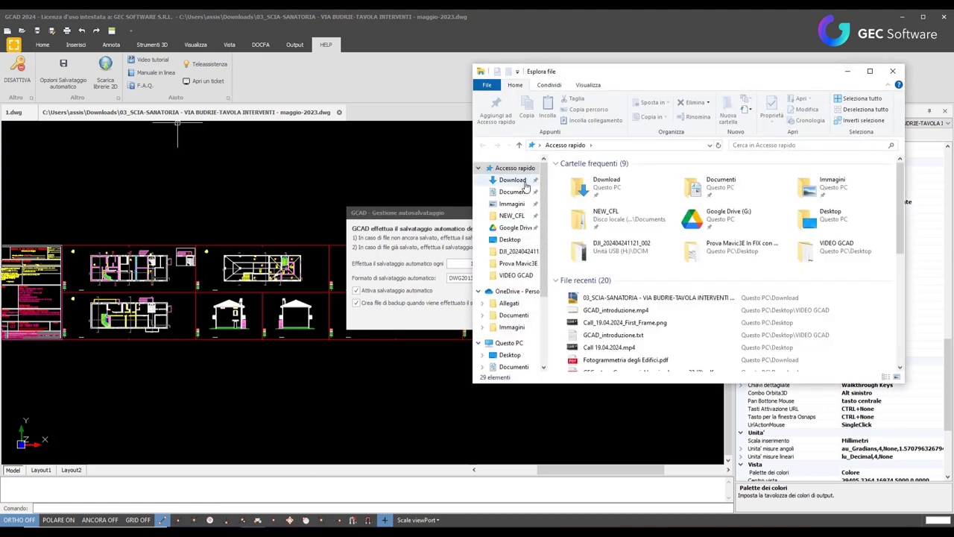
{"action": "left_click", "coordinate": [514, 192]}
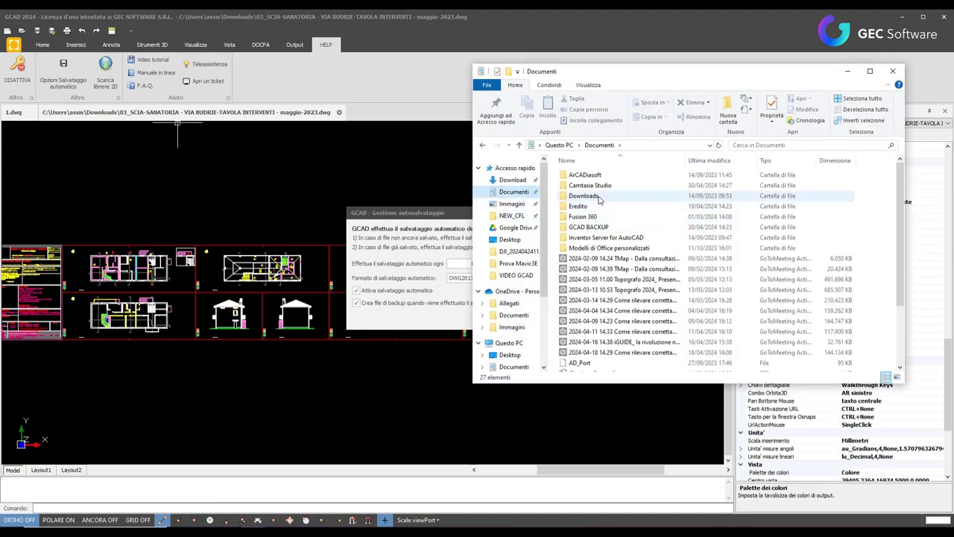
{"action": "left_click", "coordinate": [578, 228]}
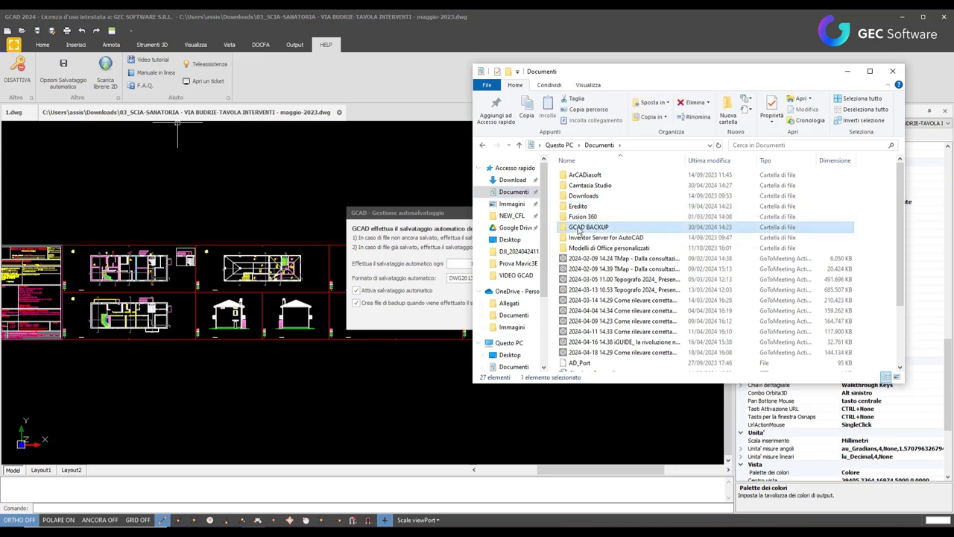
{"action": "double_click", "coordinate": [578, 228]}
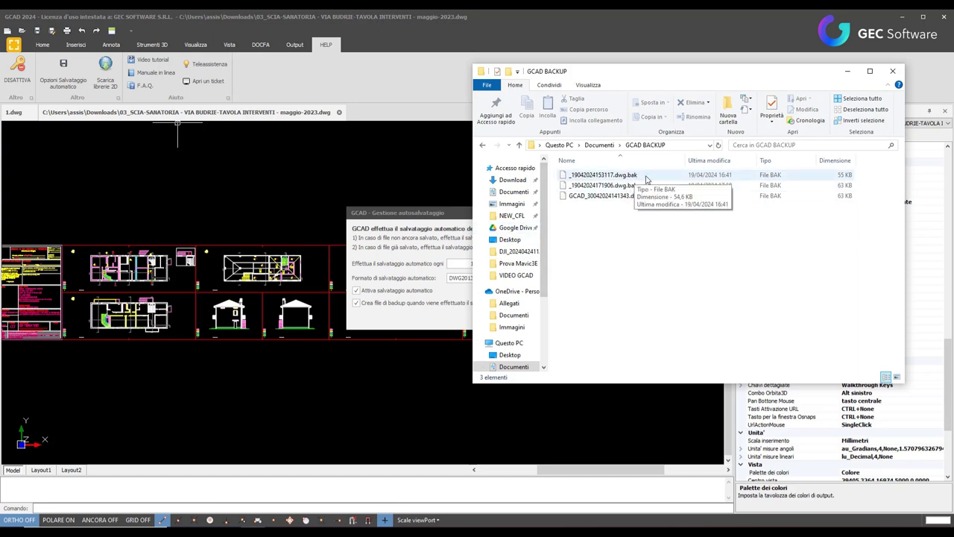
{"action": "left_click", "coordinate": [341, 168]}
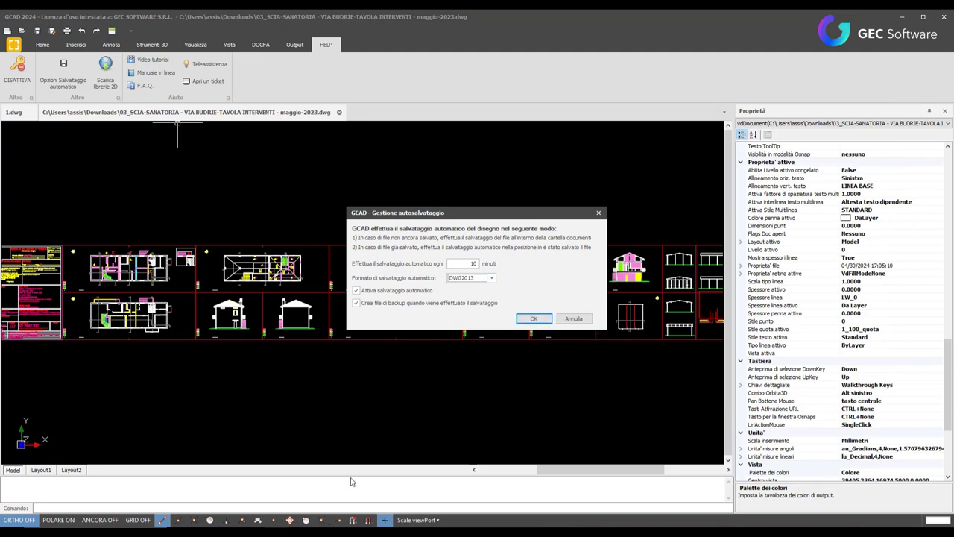
{"action": "key", "text": "alt+Tab"}
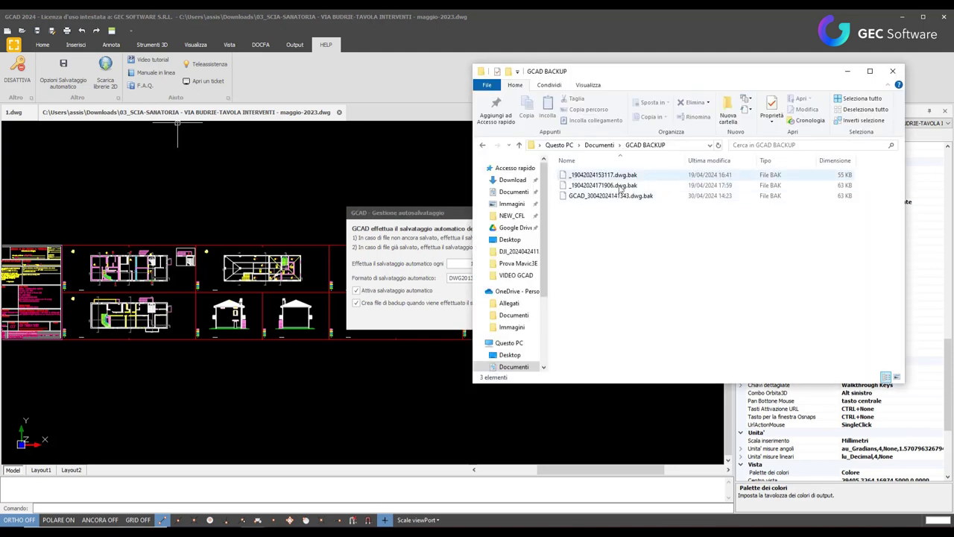